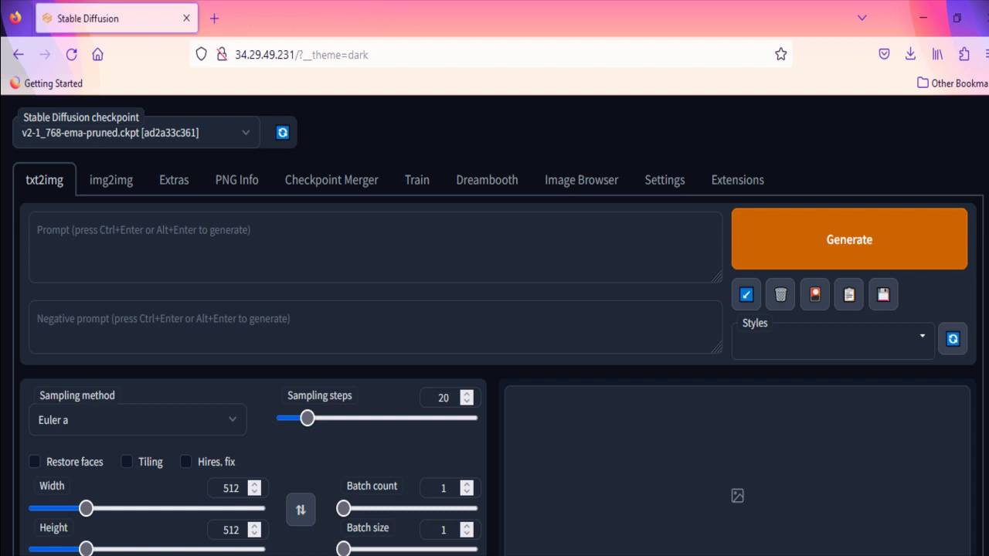
Copy the models folder name from the listing and switch to the ubuntu user.
{"action": "scroll", "coordinate": [803, 468], "scroll_direction": "down", "scroll_amount": 4}
{"action": "scroll", "coordinate": [804, 468], "scroll_direction": "up", "scroll_amount": 1}
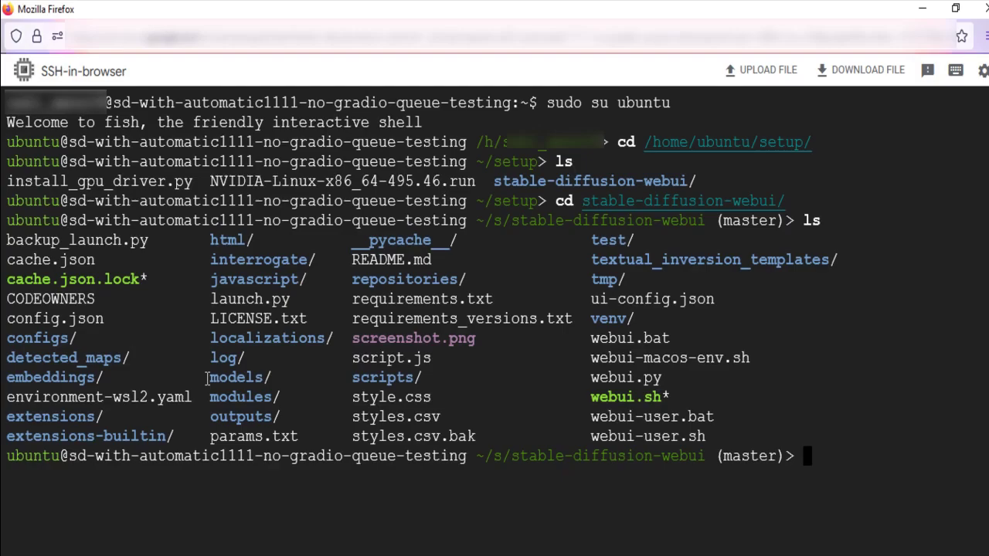
{"action": "left_click_drag", "start_coordinate": [209, 377], "coordinate": [298, 377]}
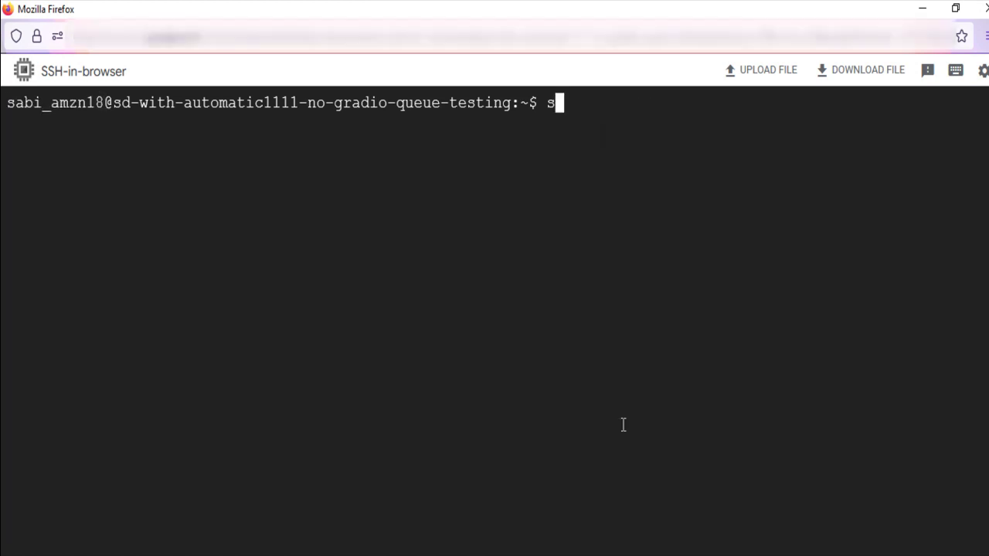
{"action": "type", "text": "udo su ubuntu"}
{"action": "key", "text": "Return"}
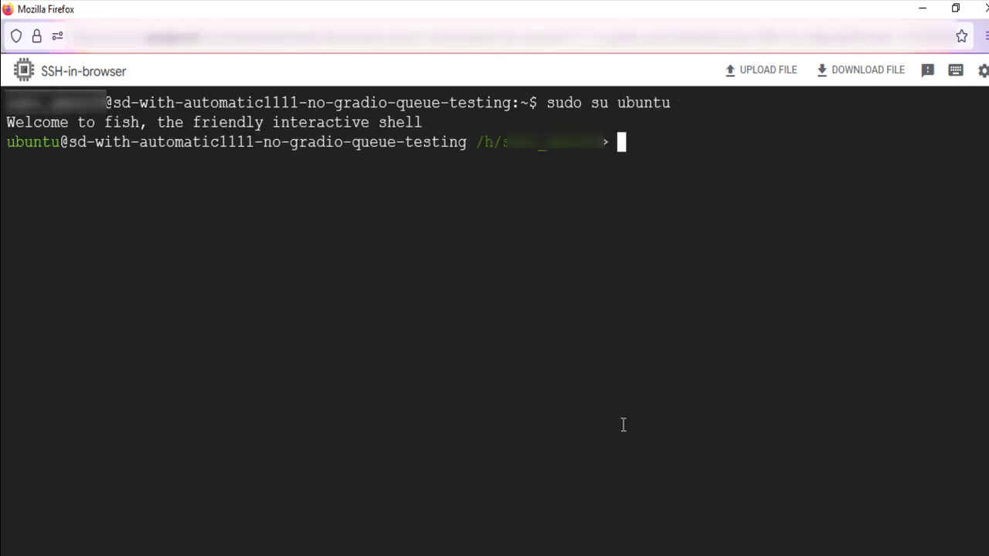
Change into /home/ubuntu/setup and list its contents.
{"action": "type", "text": "cd"}
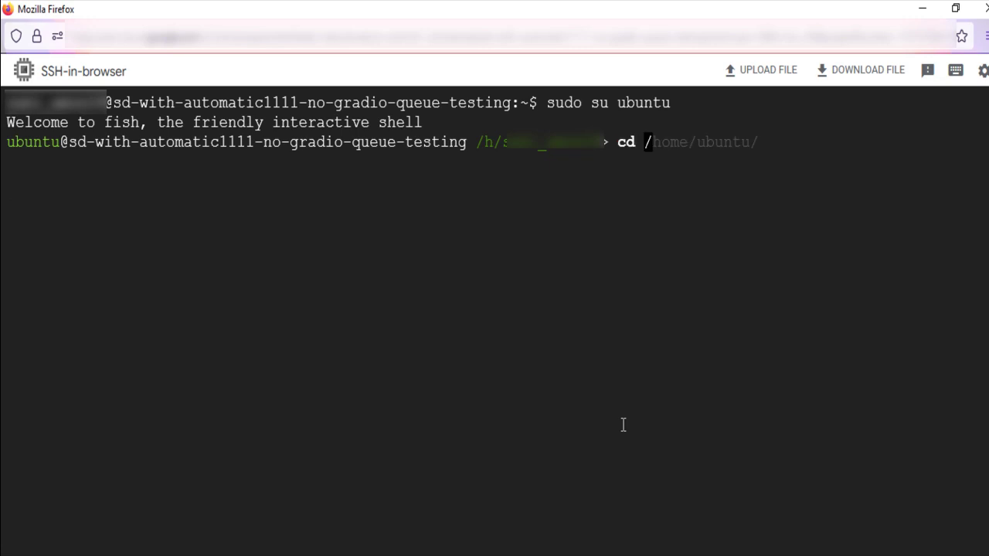
{"action": "key", "text": "Right"}
{"action": "type", "text": "se"}
{"action": "key", "text": "Right"}
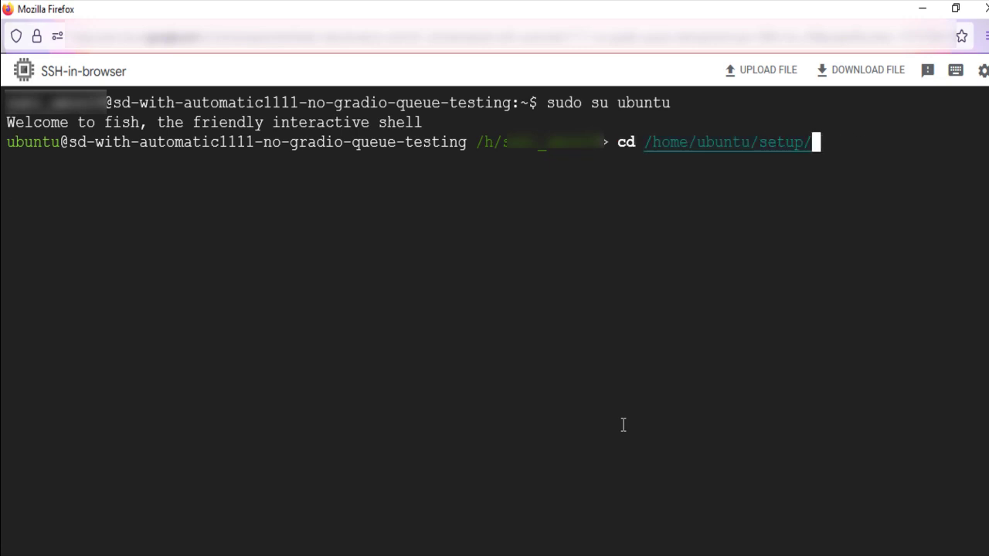
{"action": "key", "text": "Return"}
{"action": "type", "text": "ls"}
{"action": "key", "text": "Return"}
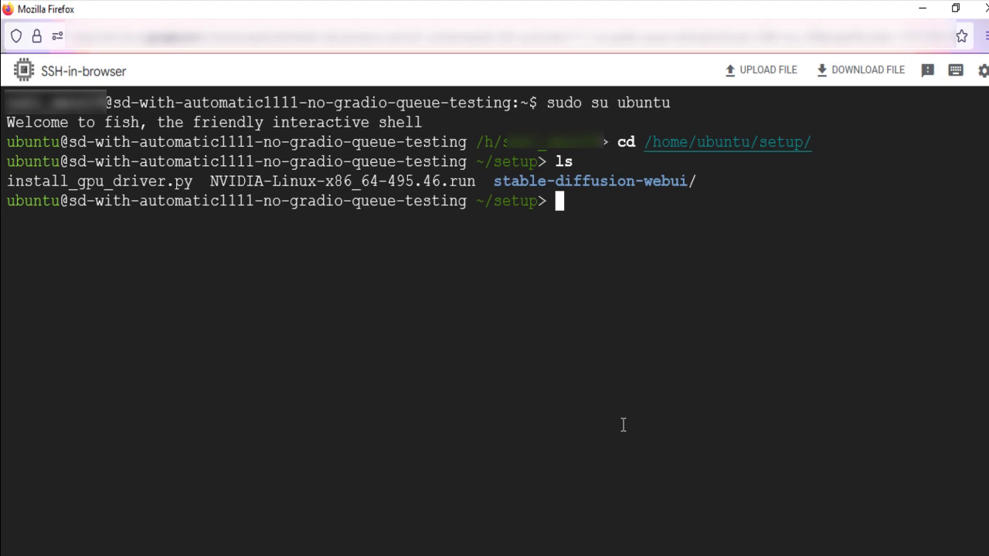
Enter the stable-diffusion-webui folder and list its files.
{"action": "type", "text": "cd st"}
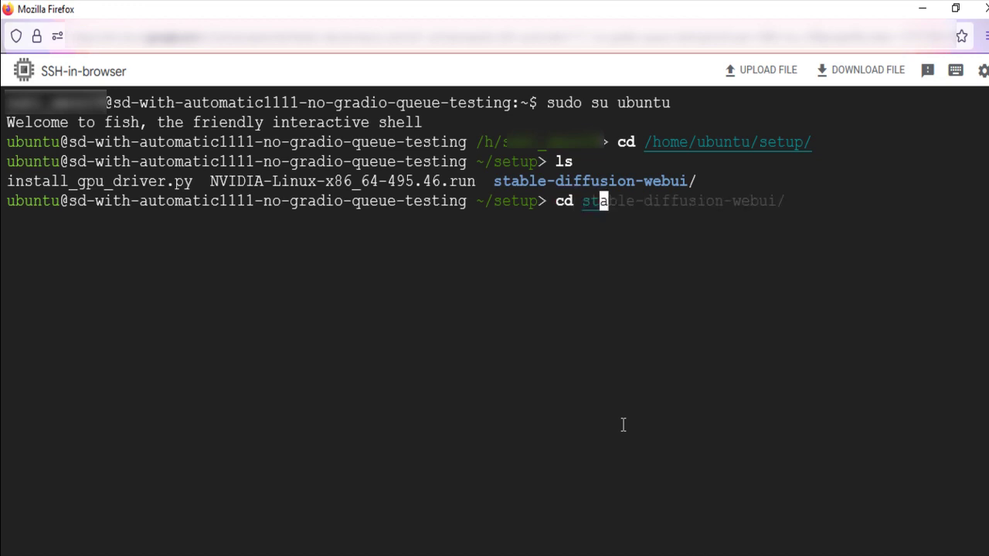
{"action": "key", "text": "Right"}
{"action": "key", "text": "Return"}
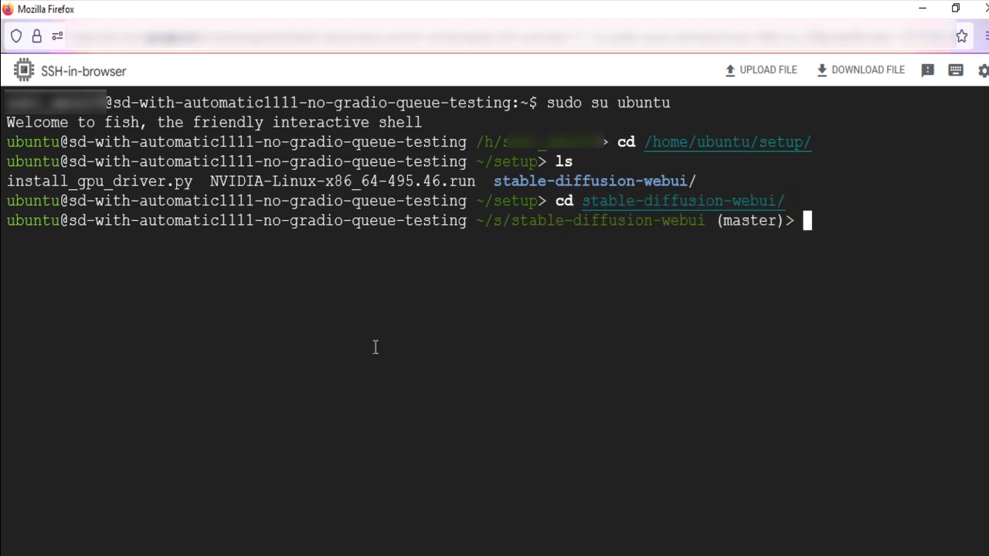
{"action": "type", "text": "ls"}
{"action": "key", "text": "Return"}
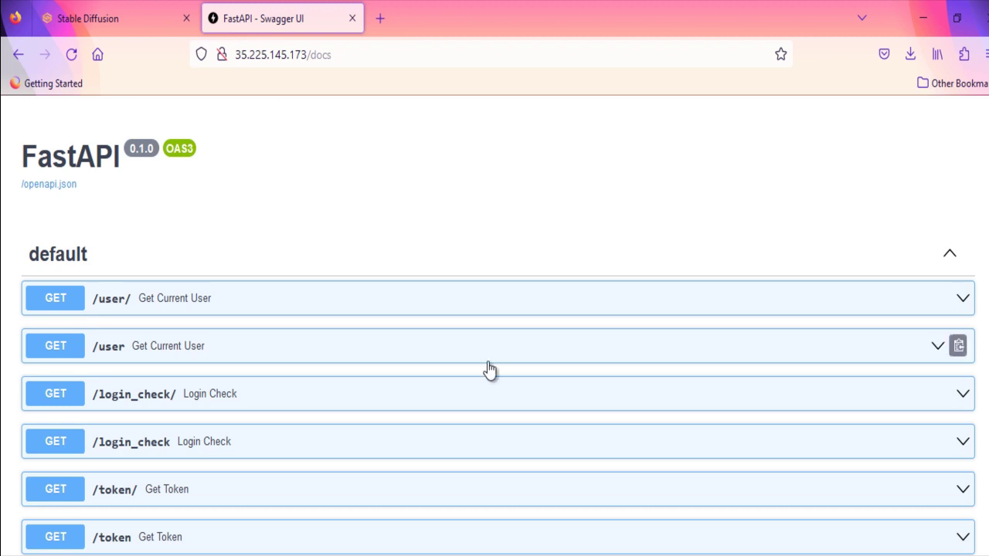
{"action": "scroll", "coordinate": [488, 369], "scroll_direction": "down", "scroll_amount": 3}
{"action": "scroll", "coordinate": [488, 369], "scroll_direction": "down", "scroll_amount": 2}
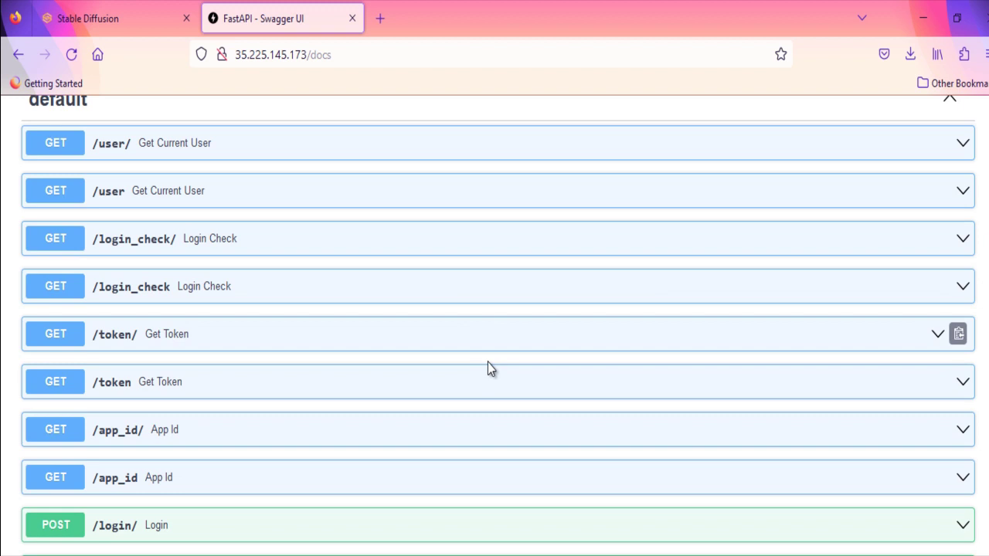
{"action": "scroll", "coordinate": [489, 369], "scroll_direction": "up", "scroll_amount": 1}
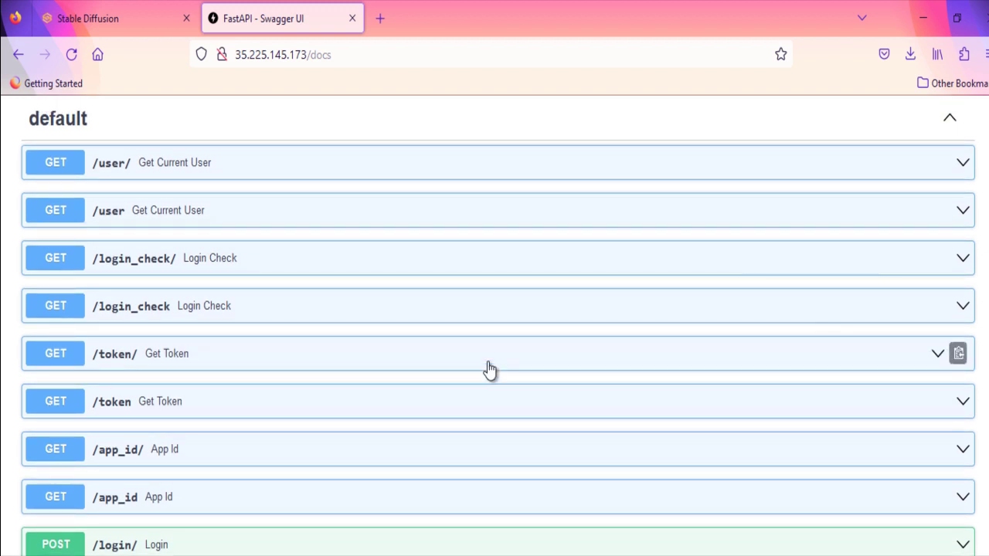
{"action": "scroll", "coordinate": [488, 368], "scroll_direction": "down", "scroll_amount": 10}
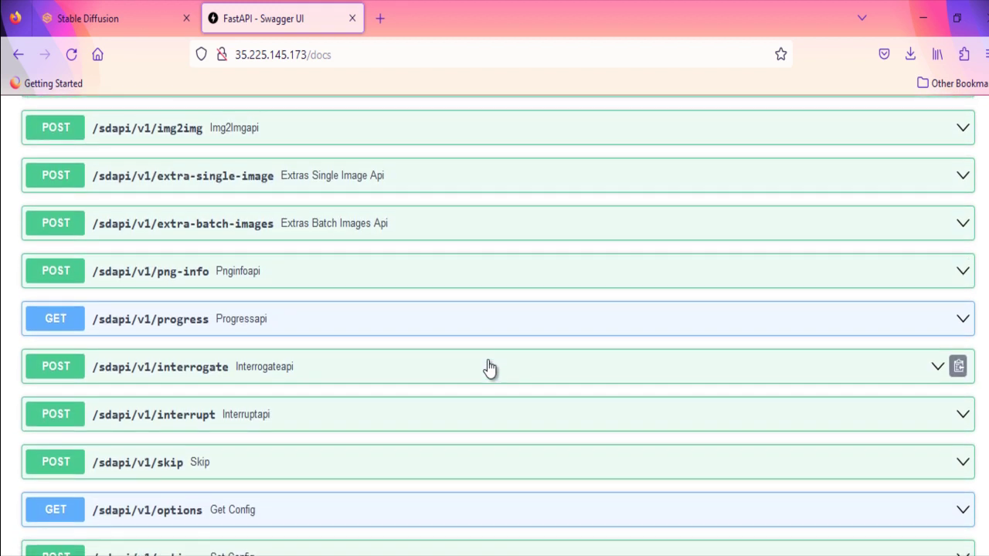
{"action": "scroll", "coordinate": [488, 369], "scroll_direction": "down", "scroll_amount": 5}
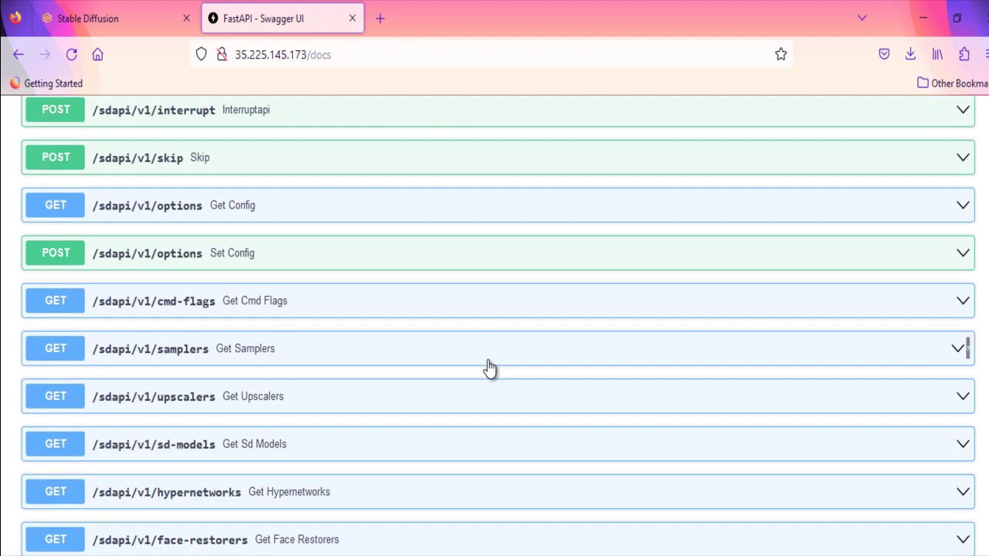
{"action": "scroll", "coordinate": [488, 369], "scroll_direction": "down", "scroll_amount": 6}
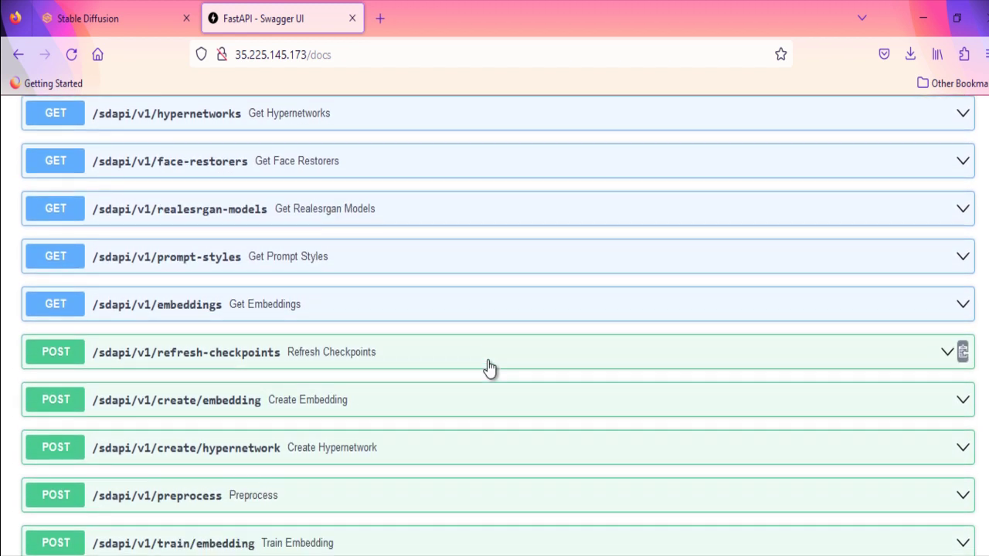
{"action": "scroll", "coordinate": [488, 368], "scroll_direction": "down", "scroll_amount": 7}
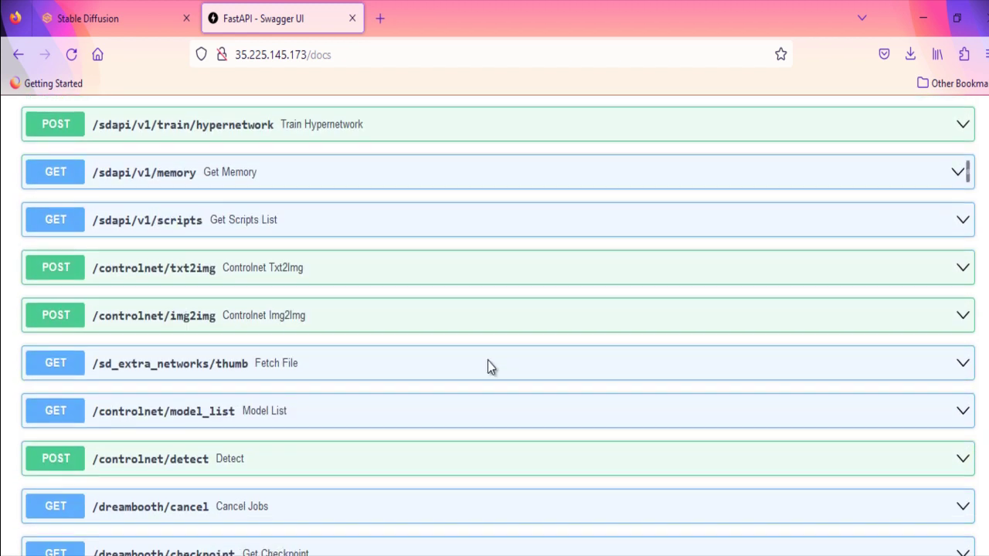
{"action": "scroll", "coordinate": [488, 367], "scroll_direction": "down", "scroll_amount": 6}
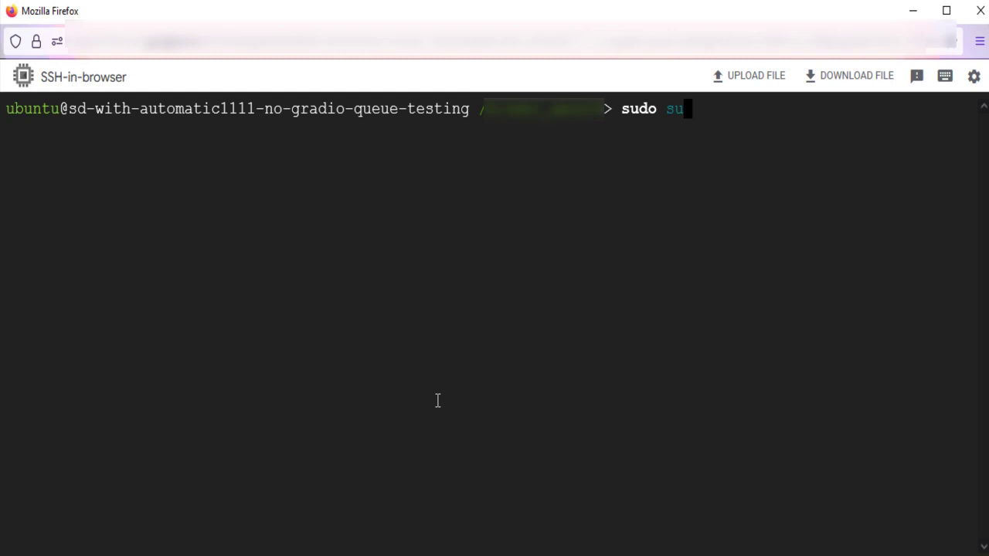
Become the ubuntu user and change into /var/lib/cloud/scripts/per-boot/.
{"action": "type", "text": "bun"}
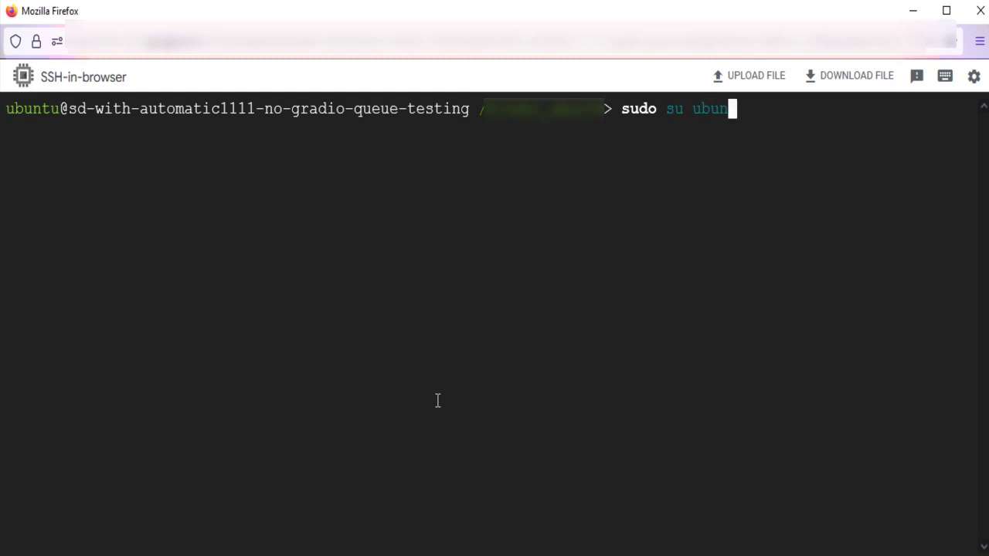
{"action": "type", "text": "tu"}
{"action": "key", "text": "Return"}
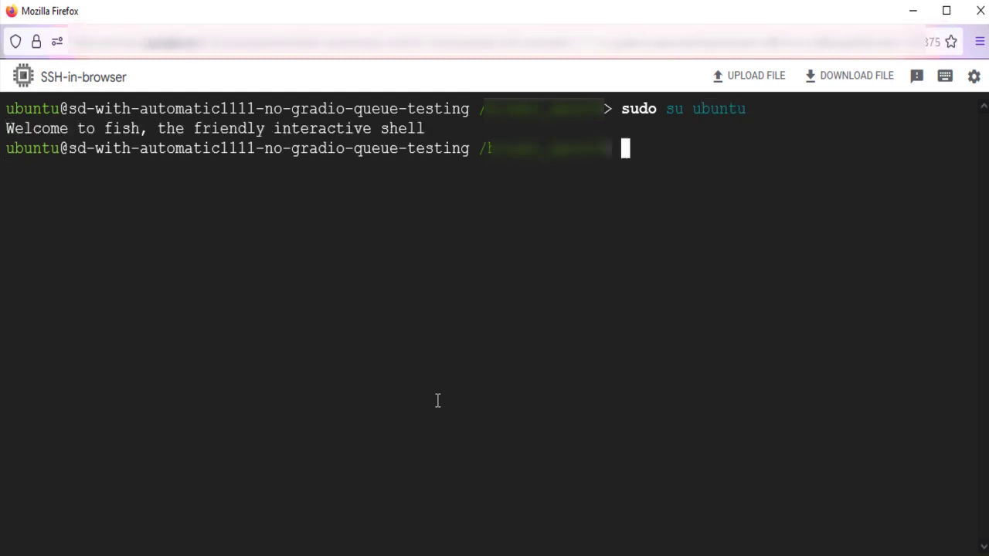
{"action": "type", "text": "cd "}
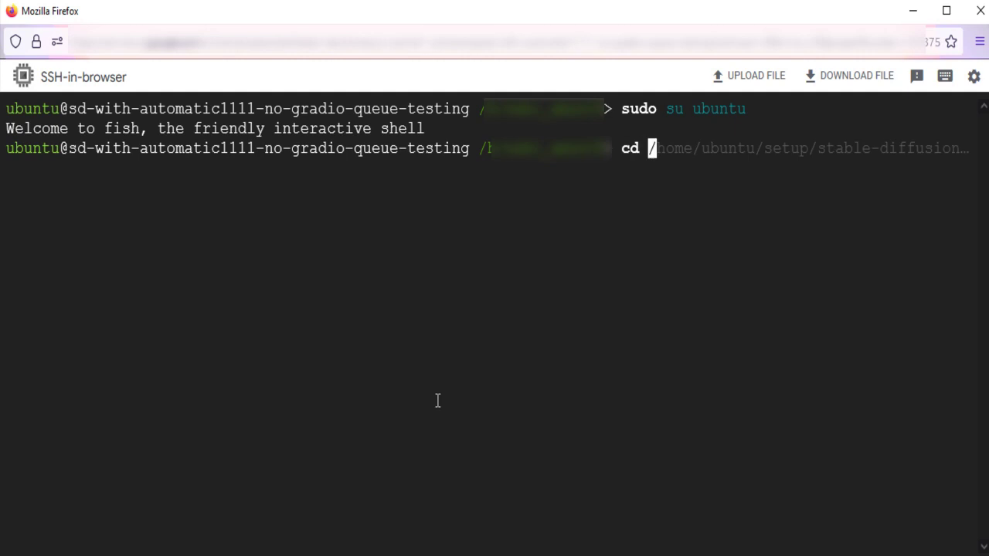
{"action": "type", "text": "/var/l"}
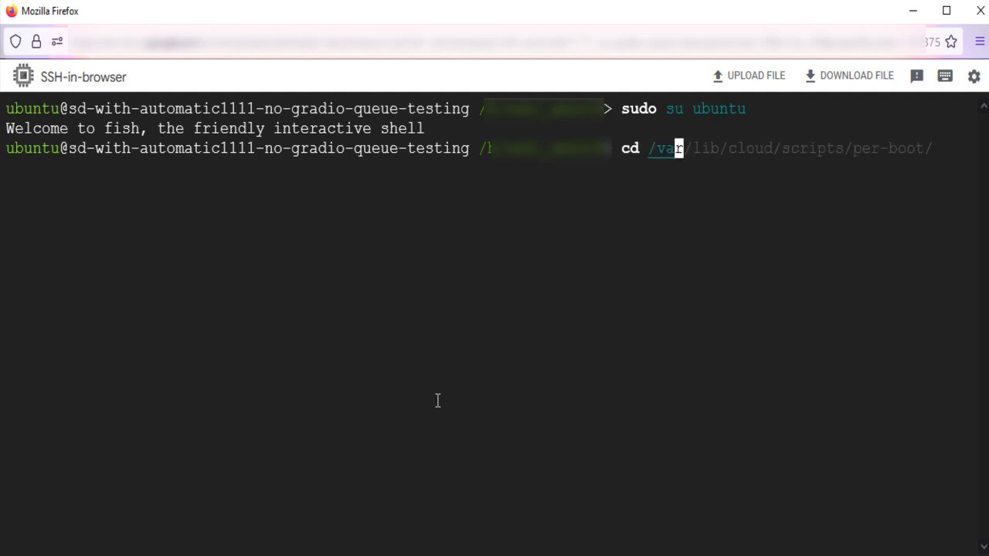
{"action": "key", "text": "Right"}
{"action": "key", "text": "Return"}
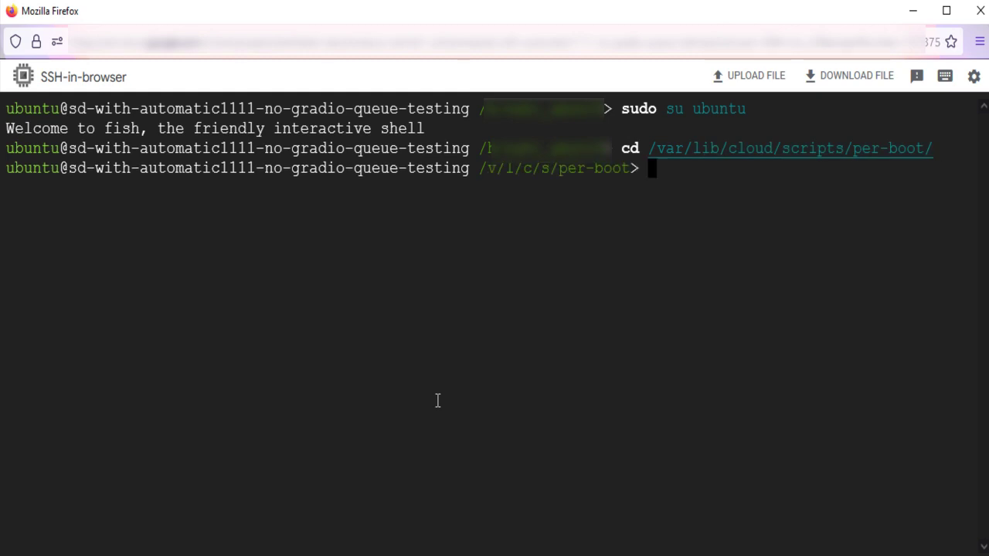
Confirm the current folder with pwd, then insert --gradio-auth with a username and password.
{"action": "type", "text": "pwd"}
{"action": "key", "text": "Return"}
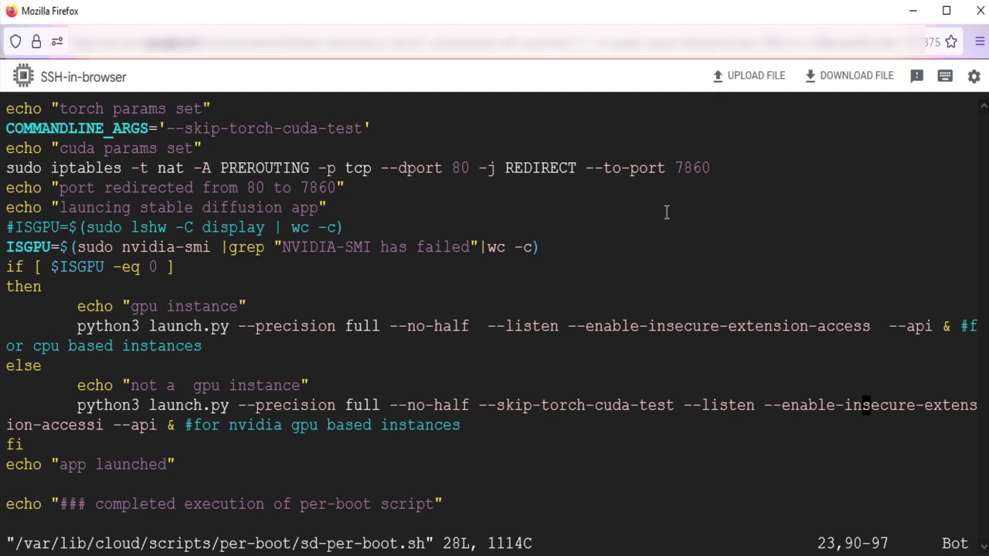
{"action": "type", "text": "--gradio-auth  "}
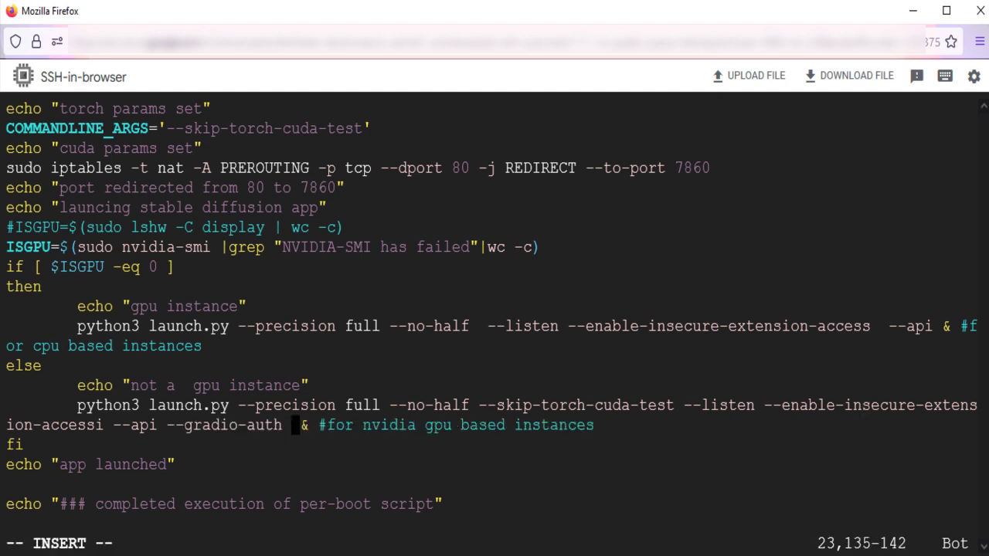
{"action": "type", "text": "demo:hello123"}
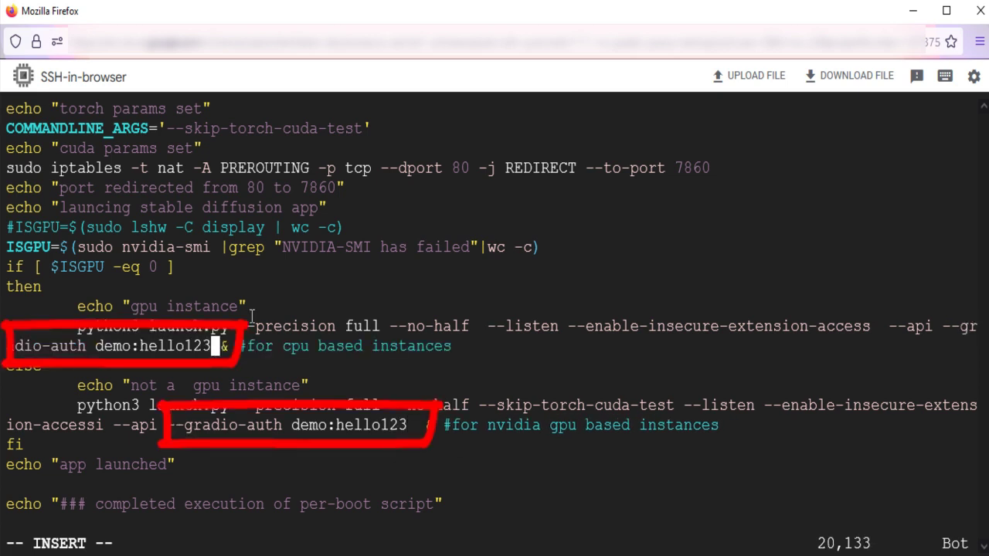
Leave insert mode and save and quit vi with :wq.
{"action": "key", "text": "Escape"}
{"action": "type", "text": ":wq"}
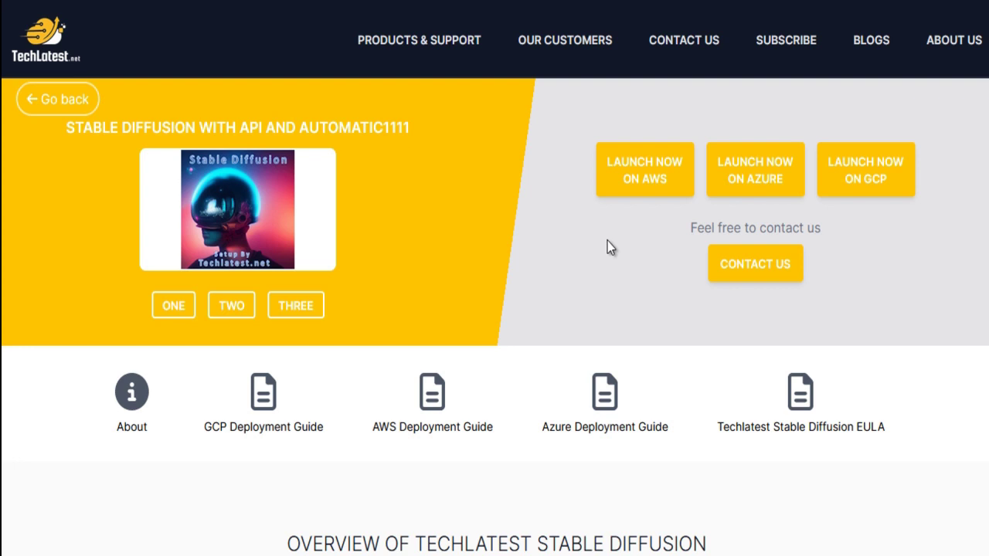
Open the Stable Diffusion GCP Deployment Guide from the techlatest.net/sd page.
{"action": "scroll", "coordinate": [568, 364], "scroll_direction": "down", "scroll_amount": 20}
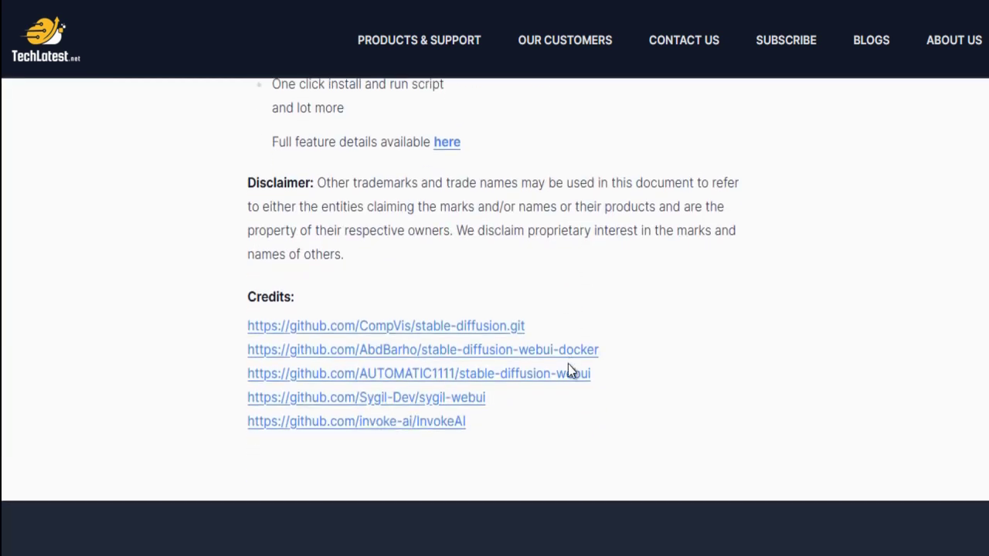
{"action": "scroll", "coordinate": [567, 364], "scroll_direction": "down", "scroll_amount": 2}
{"action": "scroll", "coordinate": [568, 364], "scroll_direction": "up", "scroll_amount": 4}
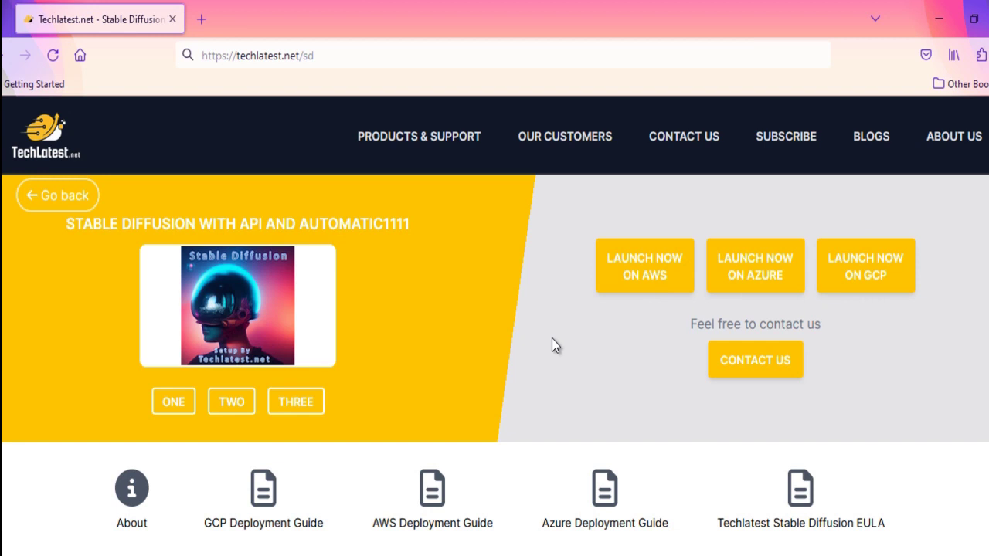
{"action": "scroll", "coordinate": [552, 338], "scroll_direction": "down", "scroll_amount": 3}
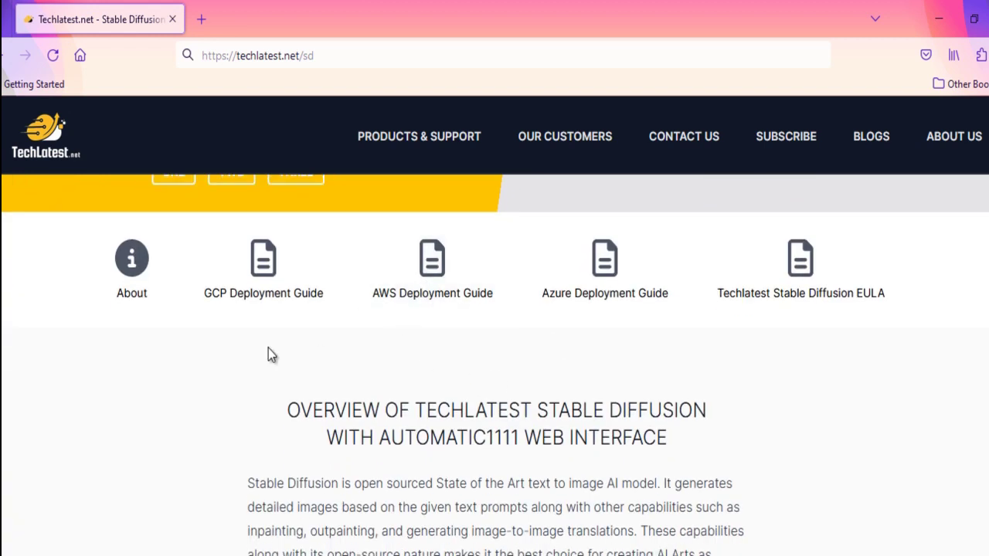
{"action": "left_click", "coordinate": [433, 307]}
{"action": "scroll", "coordinate": [550, 445], "scroll_direction": "down", "scroll_amount": 3}
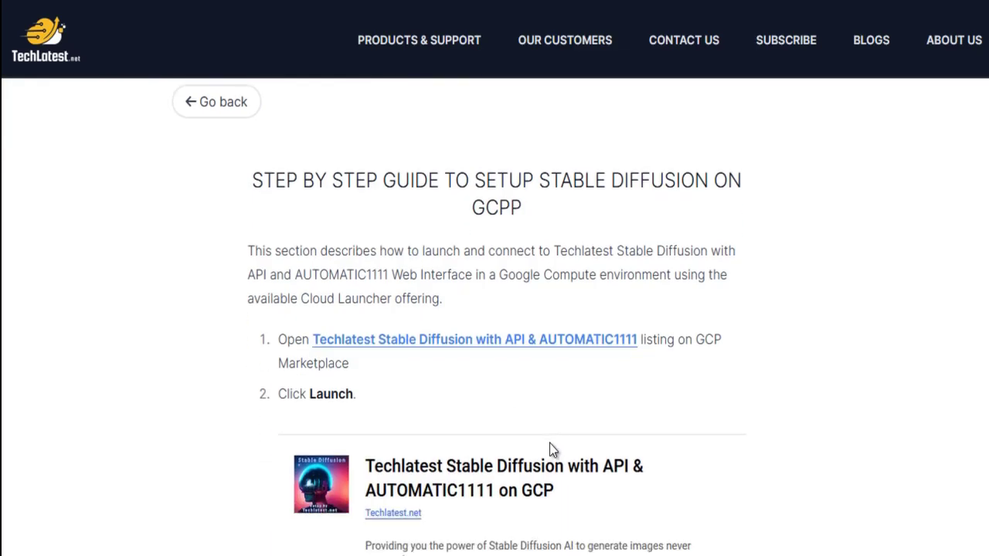